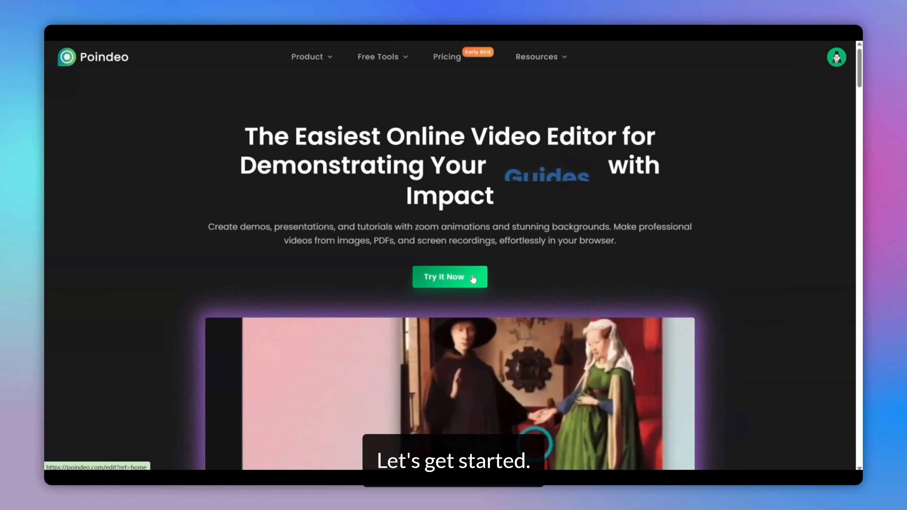
Open the online editor and pick a blue-pink gradient background image for the canvas
click(471, 279)
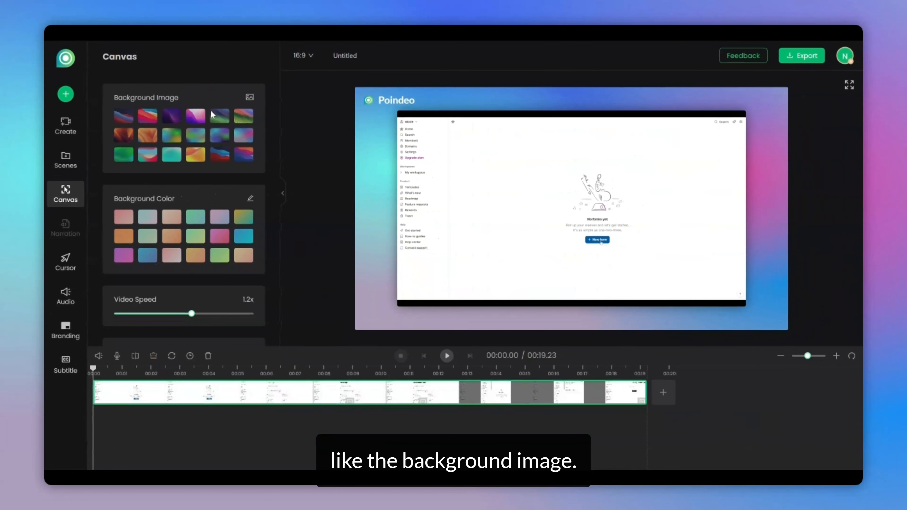
click(201, 116)
click(223, 116)
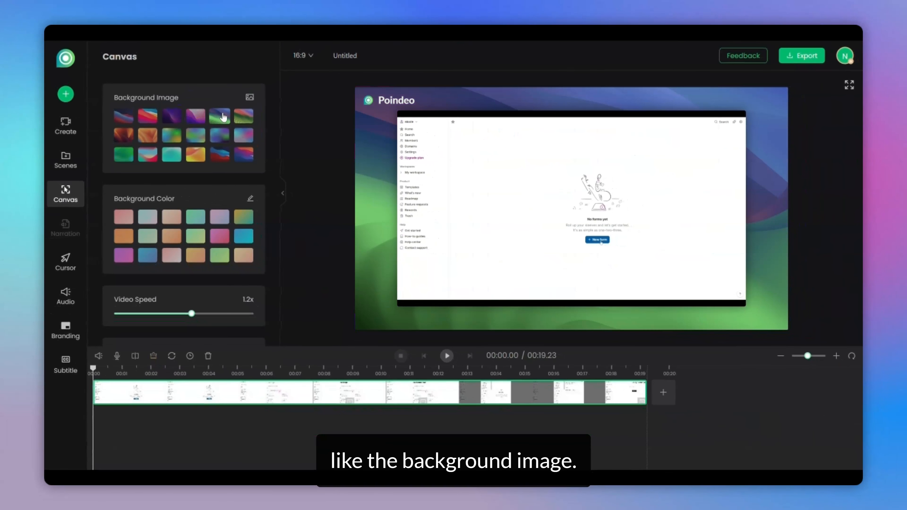
click(244, 116)
click(243, 135)
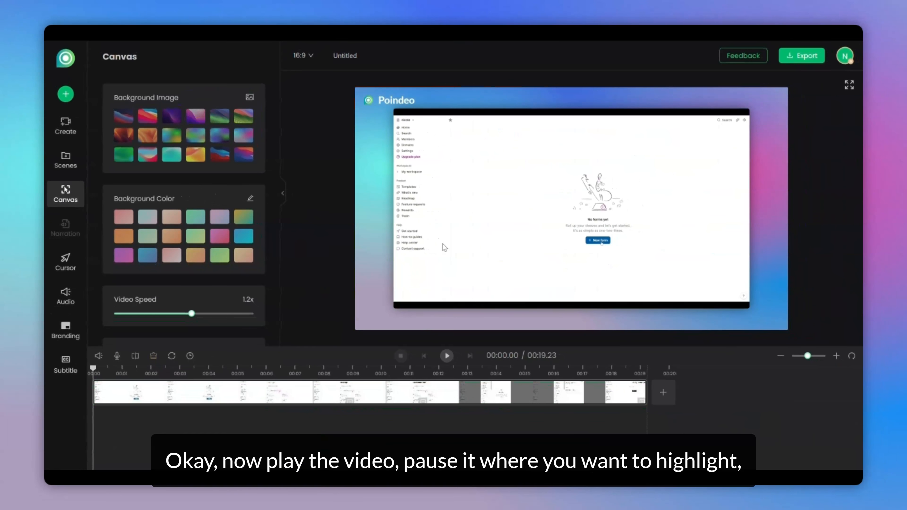
Play the recording, stop near 00:02.67 and add a zoom point on the New form button
click(446, 356)
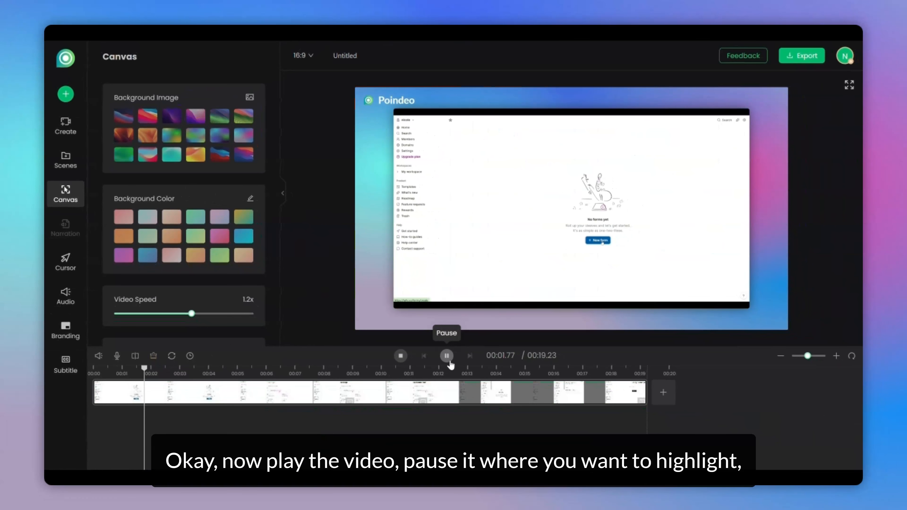
click(450, 362)
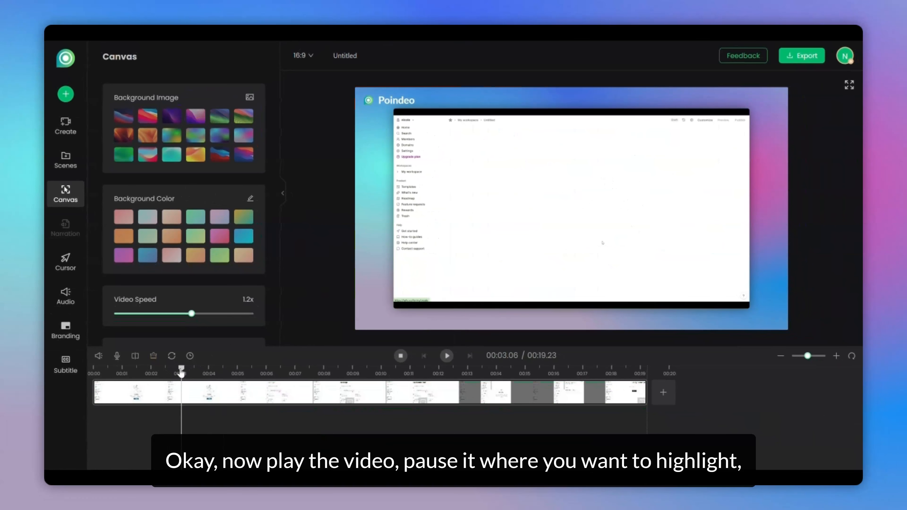
drag(180, 370, 170, 370)
click(590, 241)
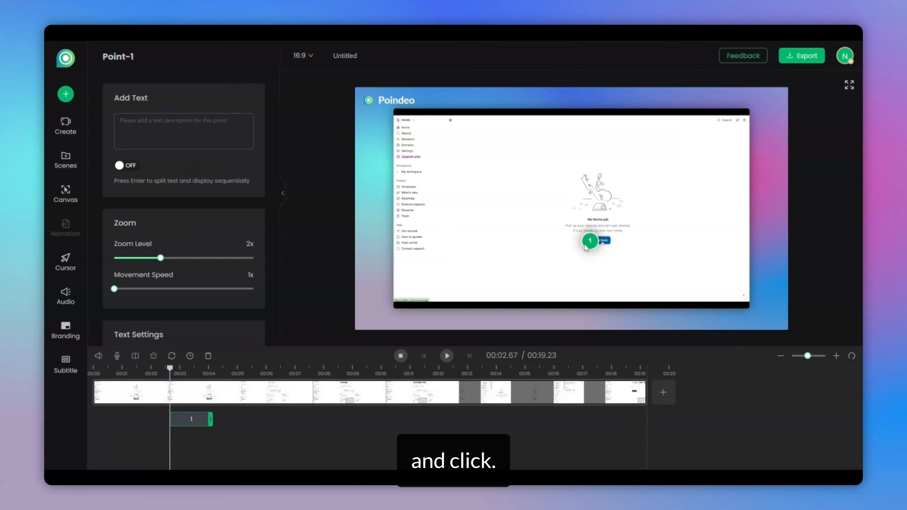
Play on, pause around 00:05.24 and add a second zoom point on the form title
click(446, 355)
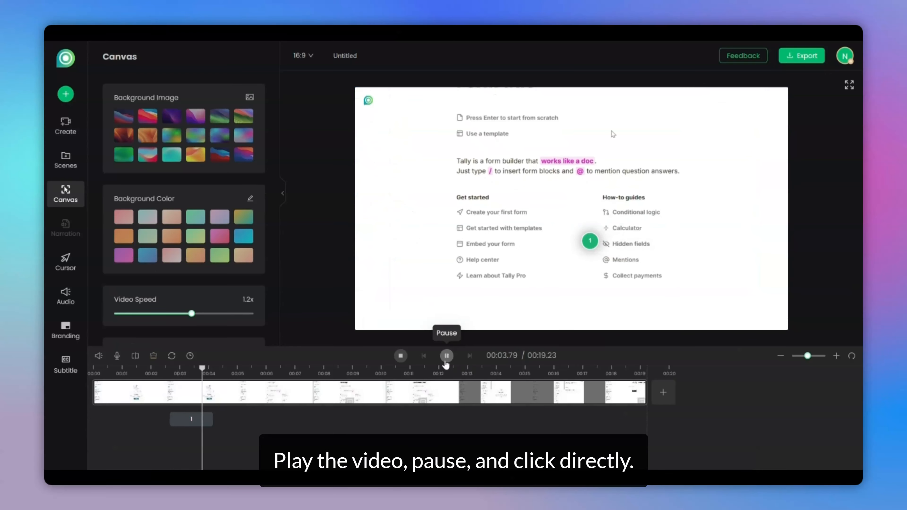
click(446, 356)
click(536, 164)
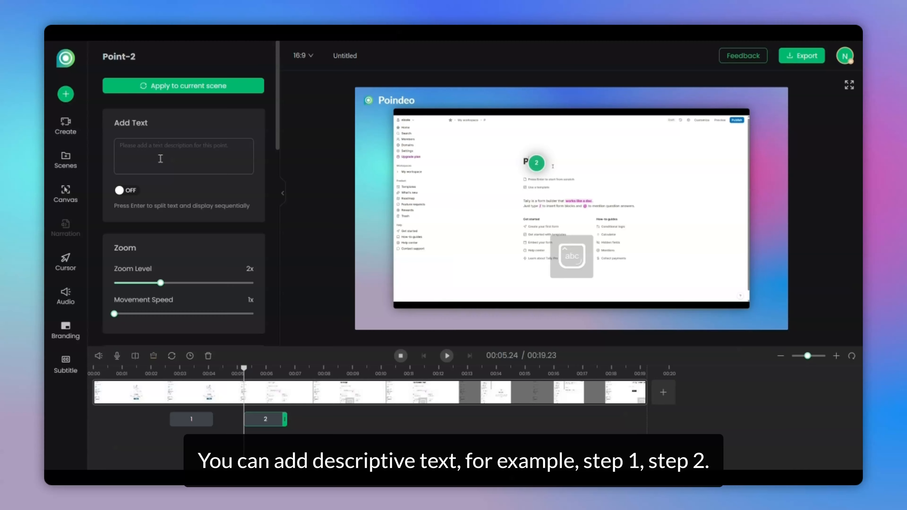
Give zoom point 1 the description text Step 1
click(191, 418)
click(162, 147)
text(Step)
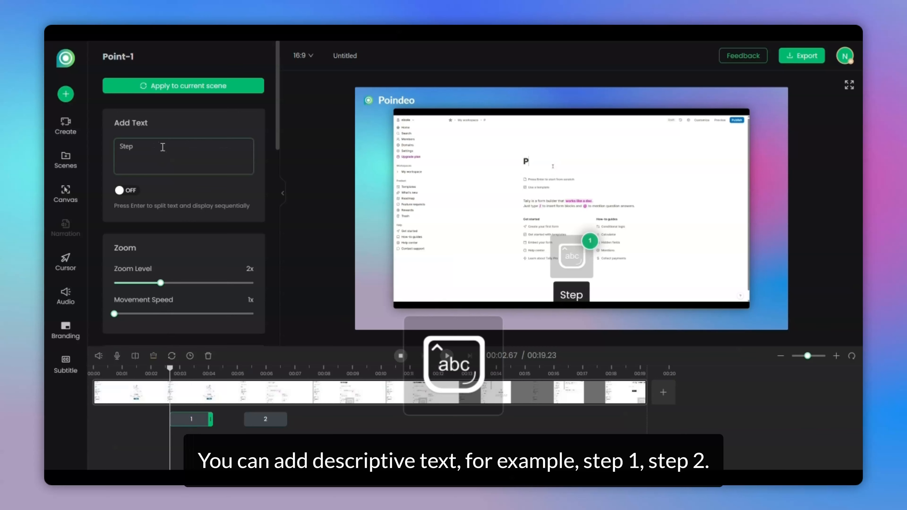
Give zoom point 2 the description text Step 2
click(265, 419)
click(164, 153)
text(Step)
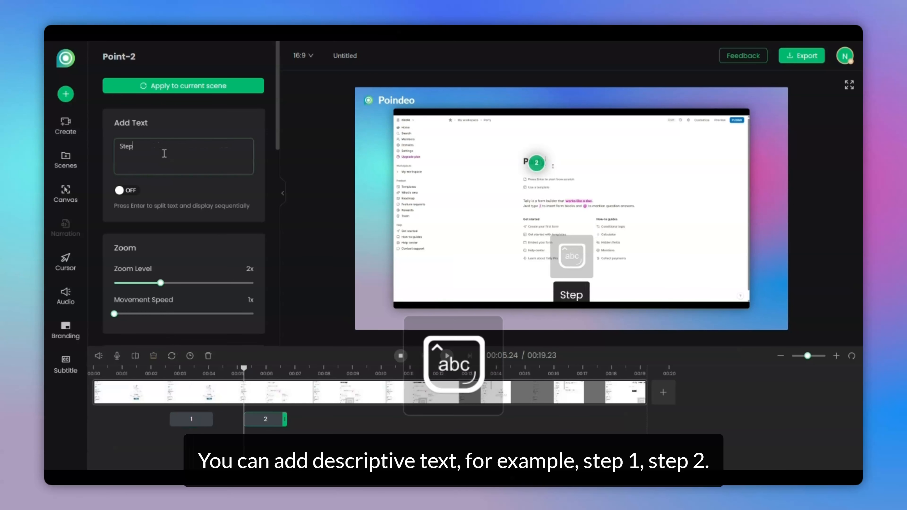
text( 2)
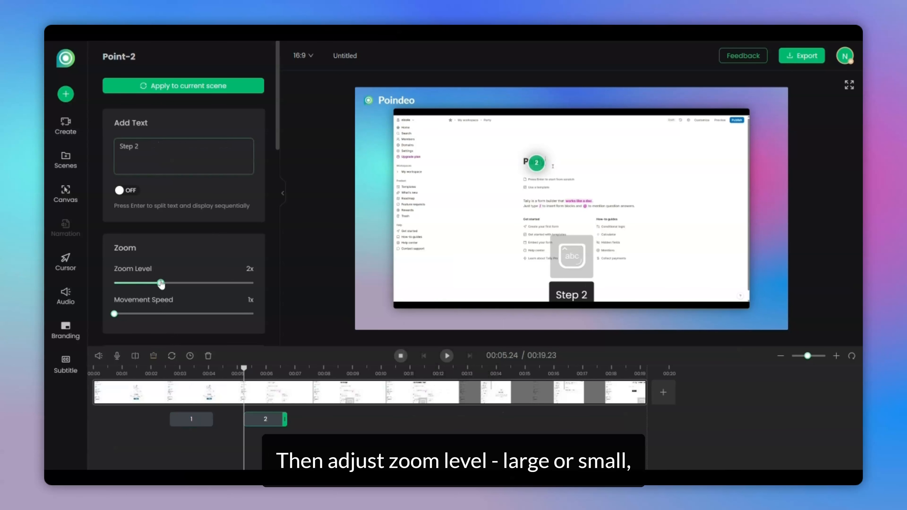
Set zoom point 2's zoom level to 1.7x and movement speed to 1.3x
drag(161, 283, 142, 283)
click(149, 286)
drag(114, 313, 124, 314)
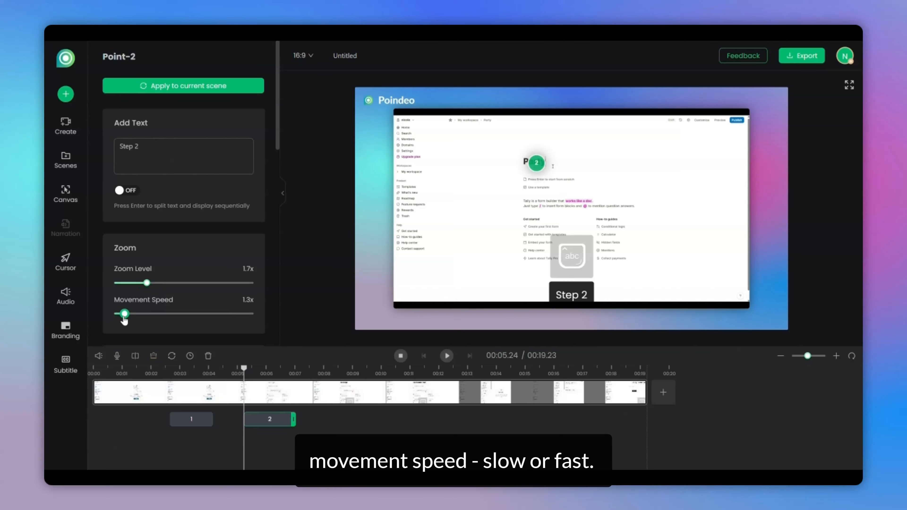
Set zoom point 2's text Position Y to 96.2%
scroll(160, 245, down, 4)
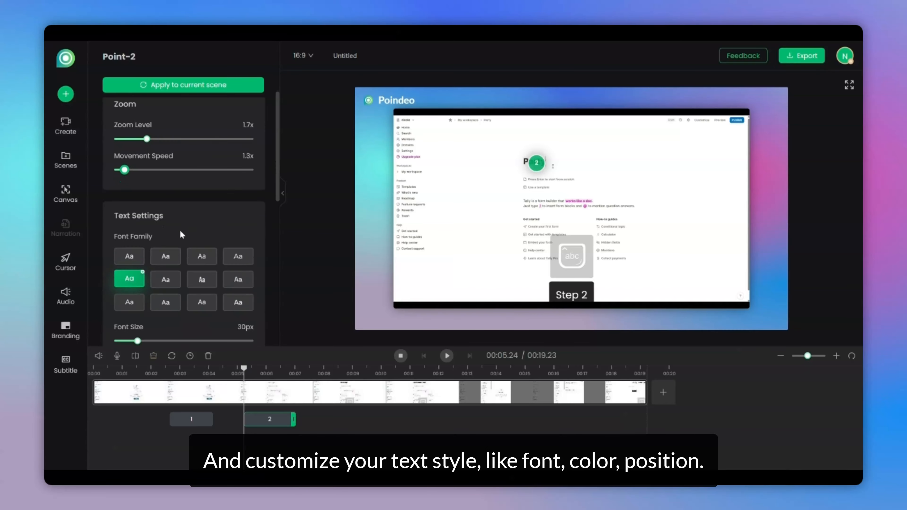
scroll(164, 232, down, 10)
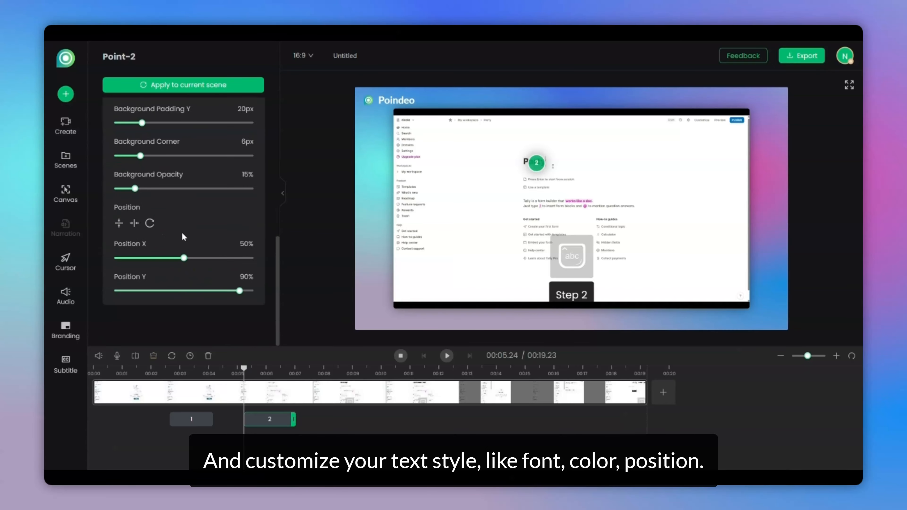
click(249, 290)
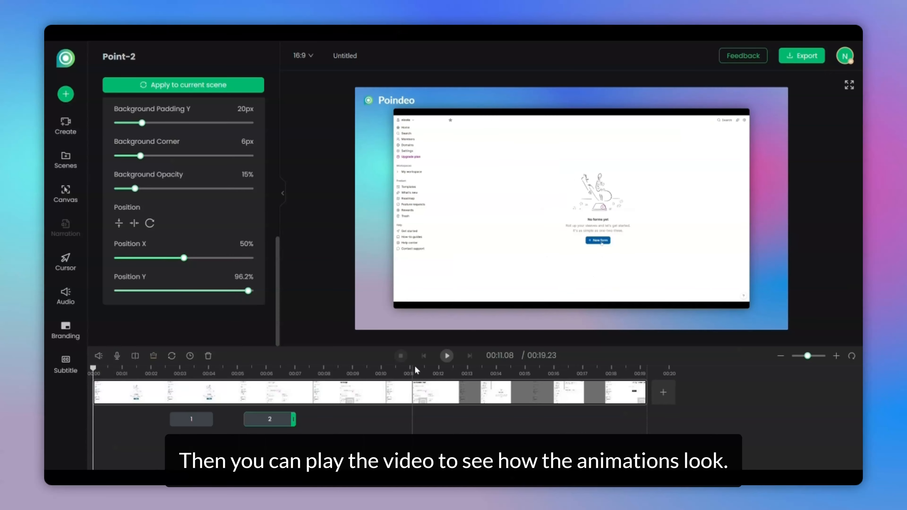
Play back the video to preview the zoom animations
click(446, 355)
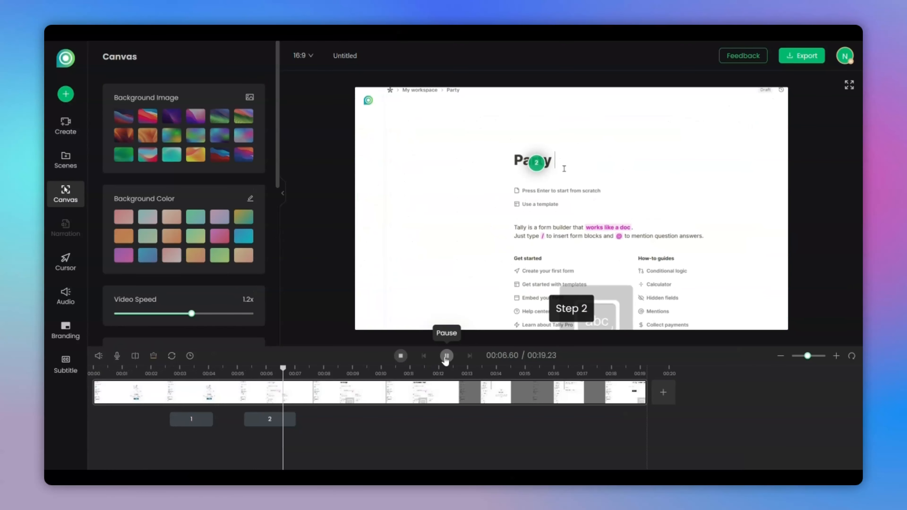
click(447, 355)
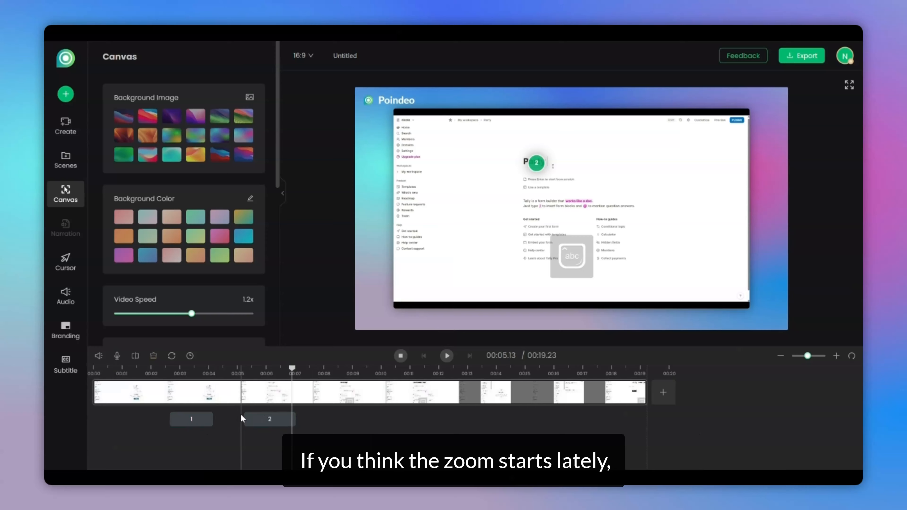
Drag zoom point 1 earlier on the timeline and adjust its length
click(196, 419)
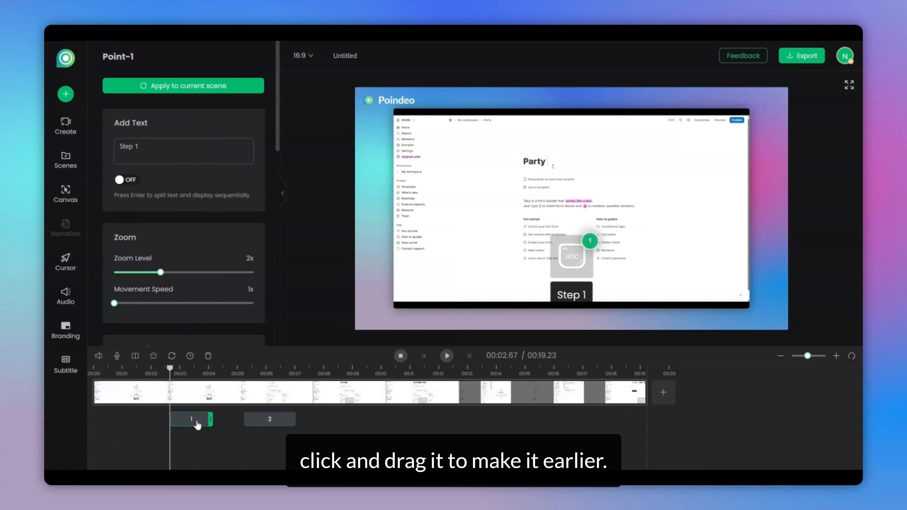
drag(194, 423, 175, 422)
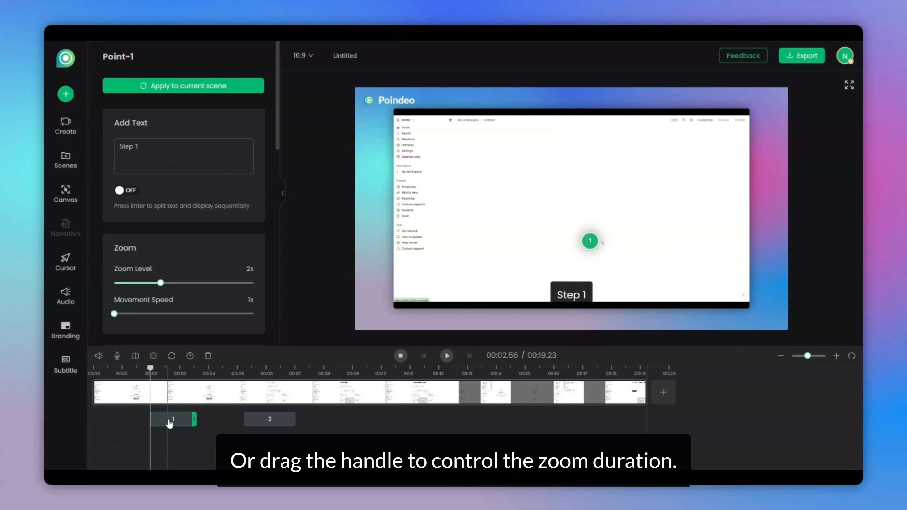
drag(181, 421, 185, 421)
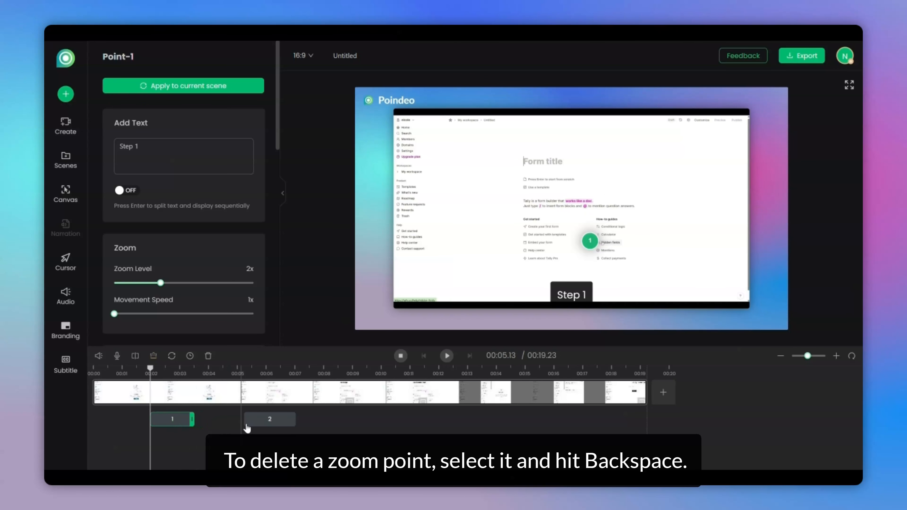
Delete zoom point 2 from the timeline
click(263, 421)
key(BackSpace)
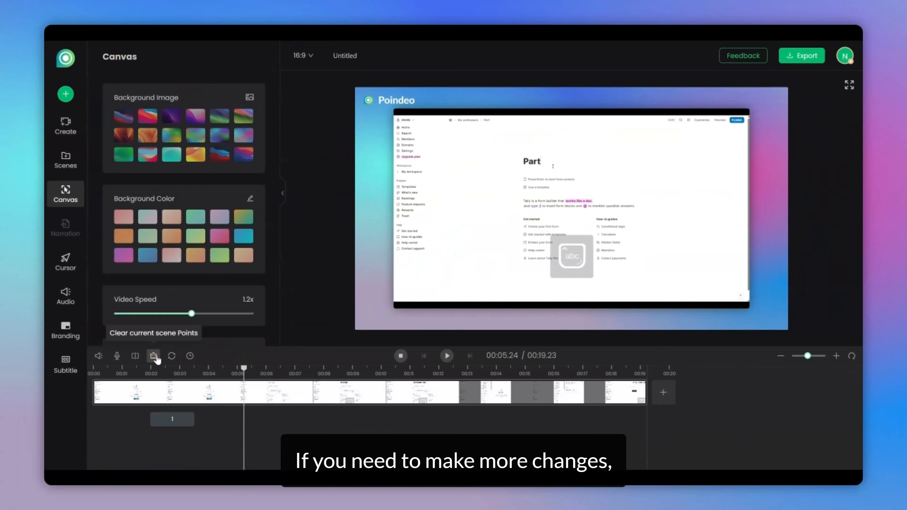
Add a new zoom point 2 on the form title at about 00:05.11
click(172, 421)
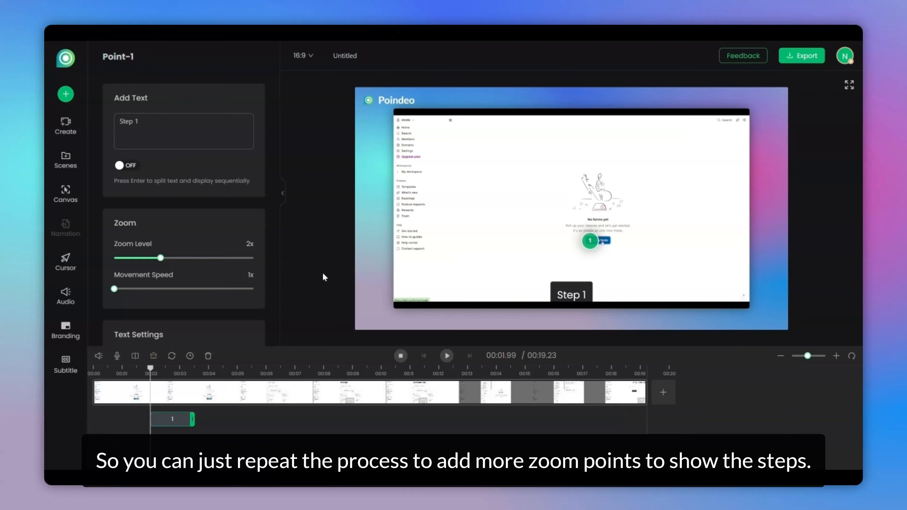
click(448, 358)
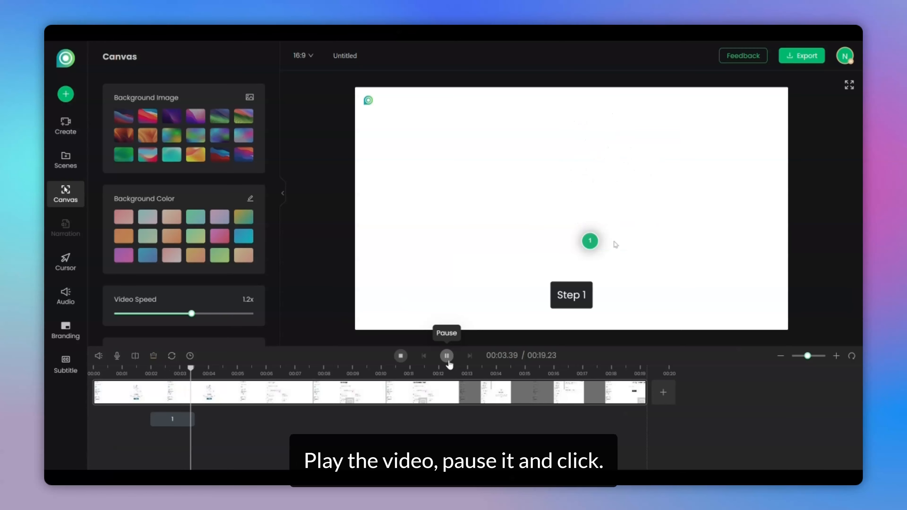
click(446, 356)
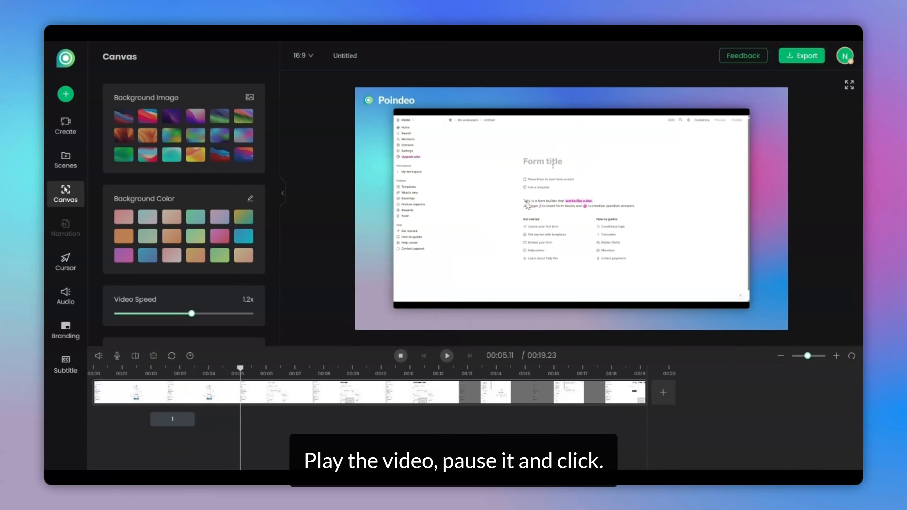
click(532, 165)
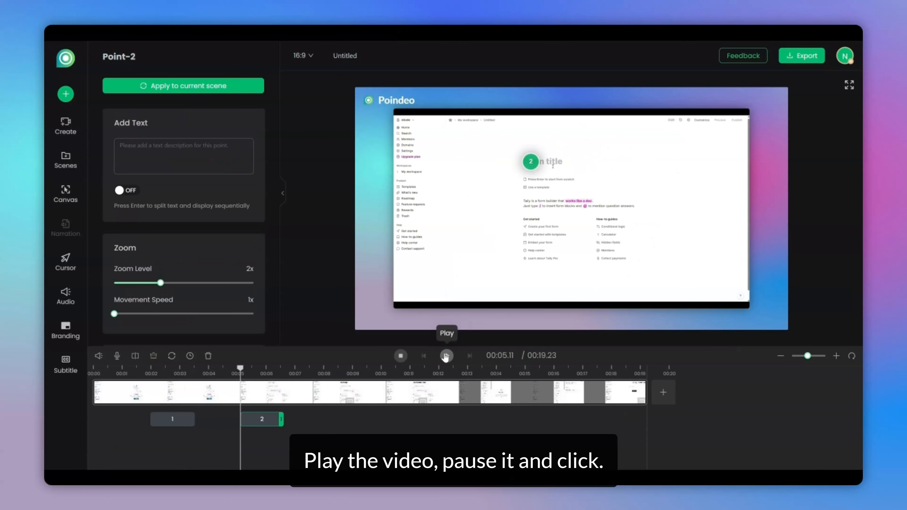
Add zoom point 3 below the Party Invitation title at about 00:10.05
click(447, 356)
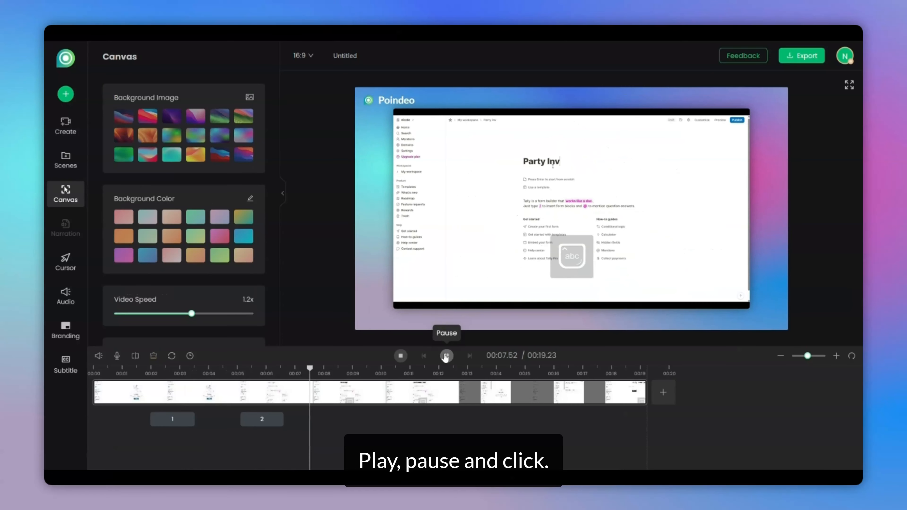
click(446, 356)
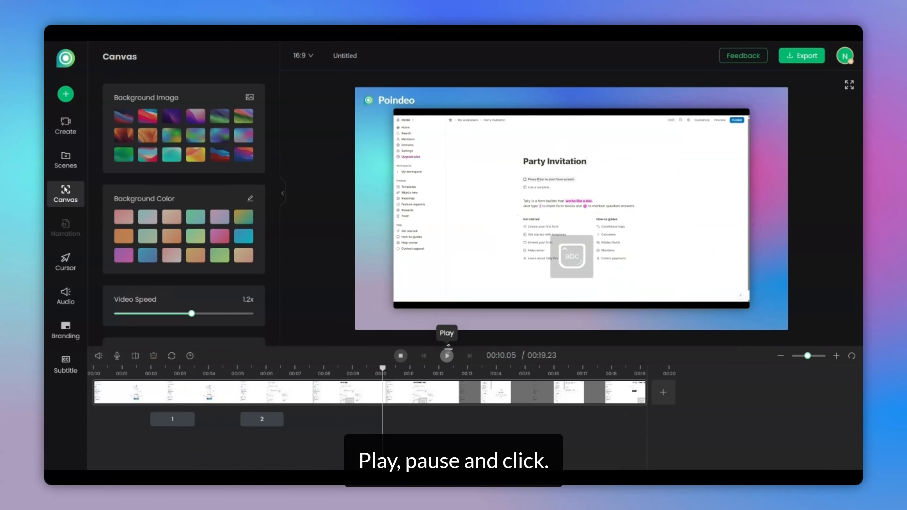
click(532, 184)
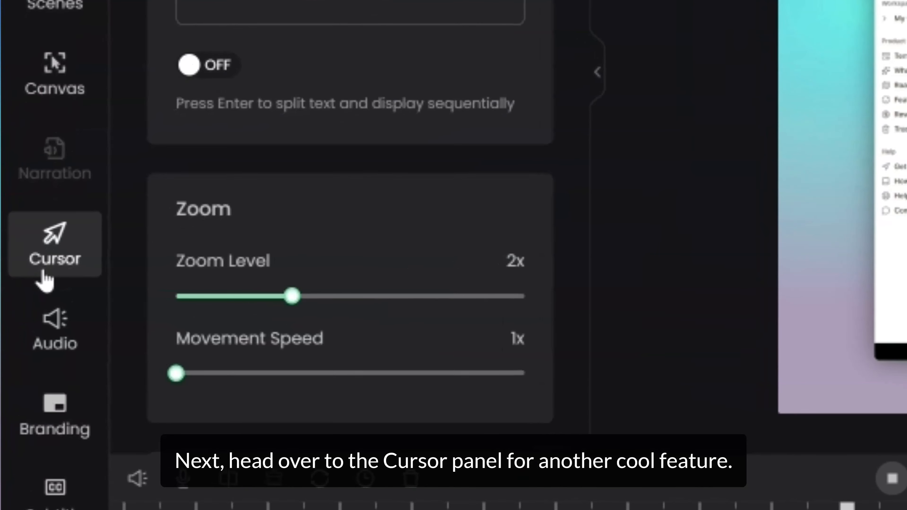
Turn the Draw Points option off and back on in the Cursor settings
click(44, 275)
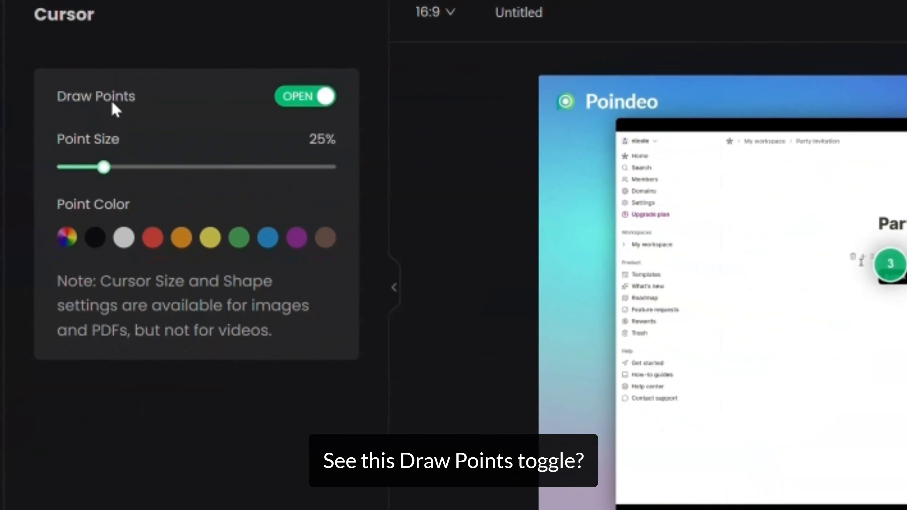
click(302, 99)
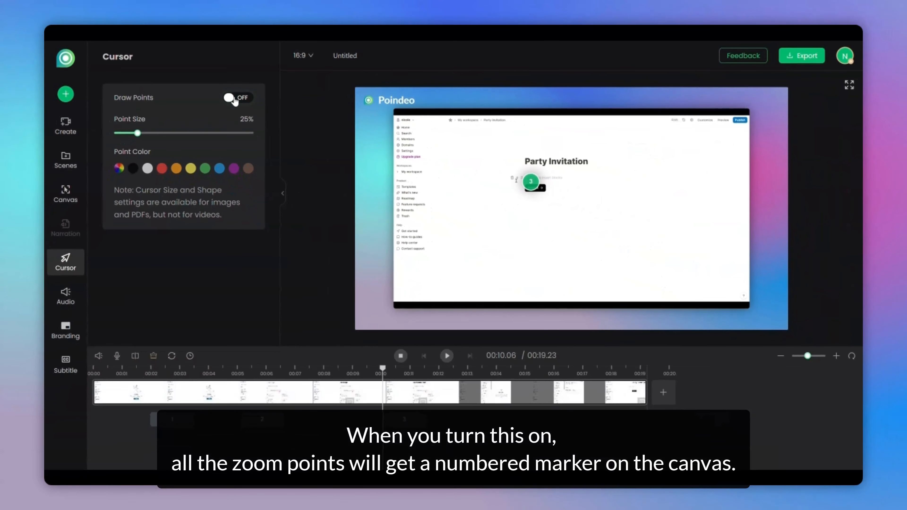
click(235, 100)
Play the video and open the Audio music library
click(448, 355)
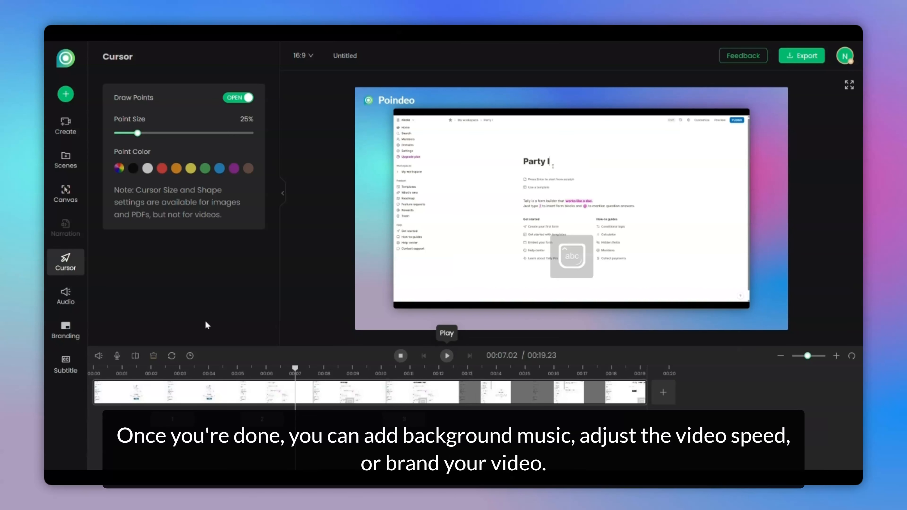
click(62, 300)
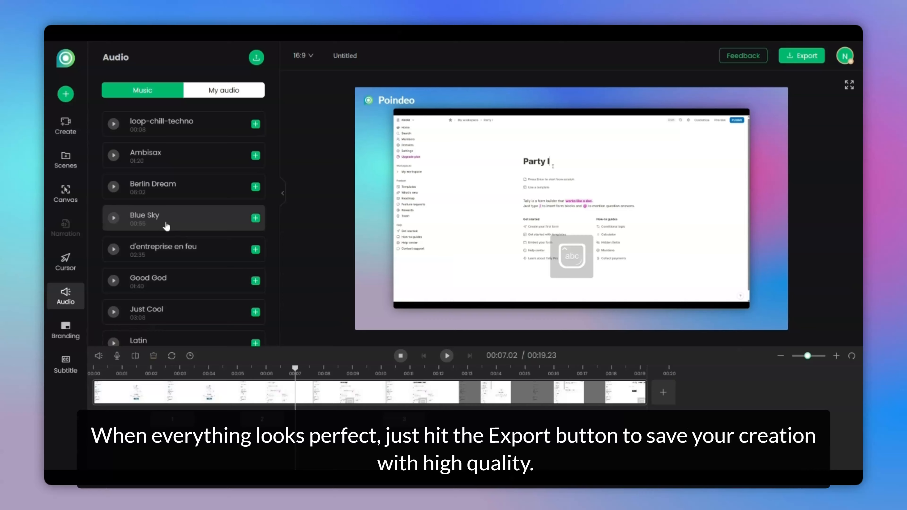
Open the export settings and choose 4K video resolution
click(804, 58)
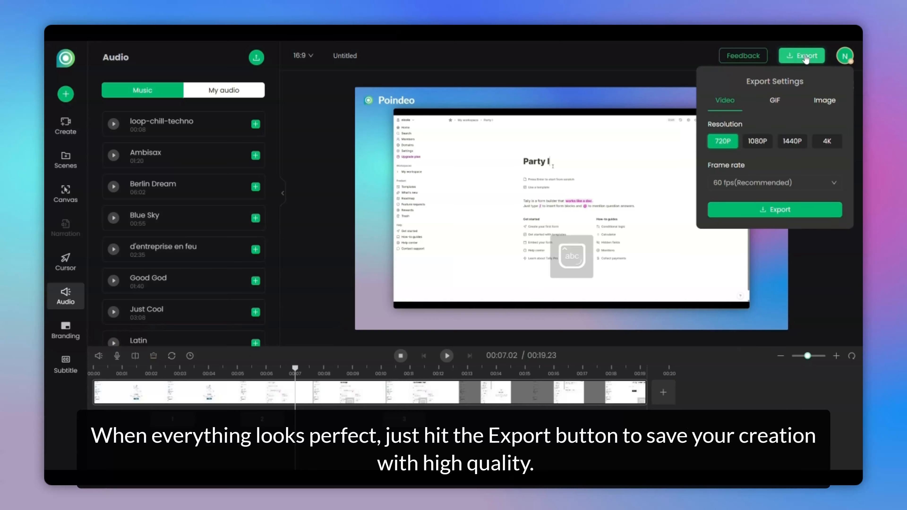
click(827, 141)
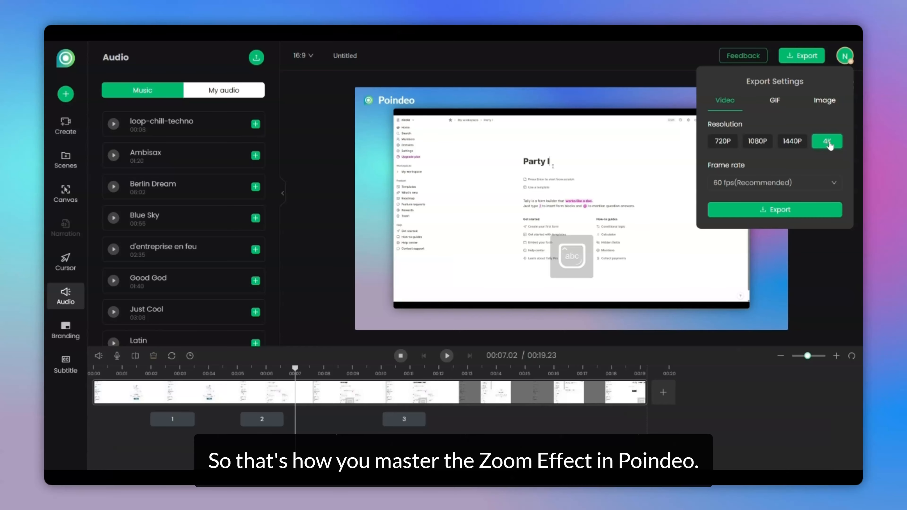
click(345, 278)
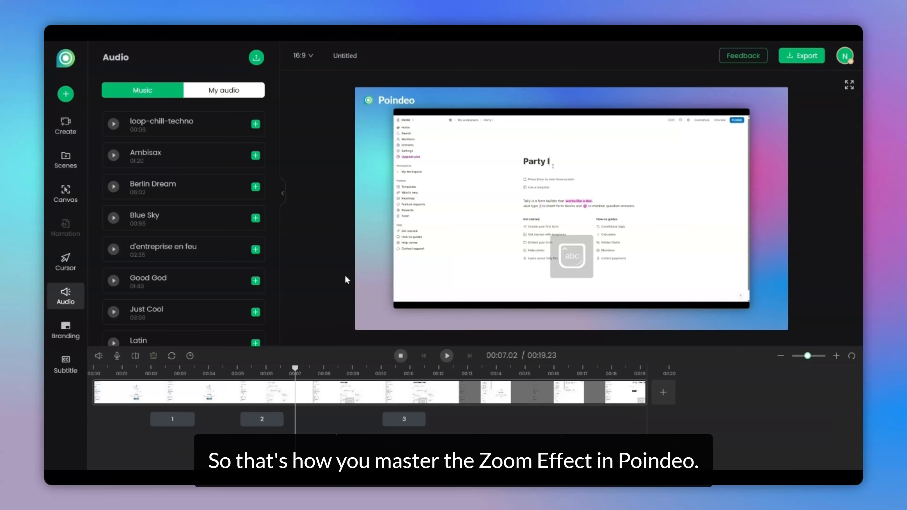